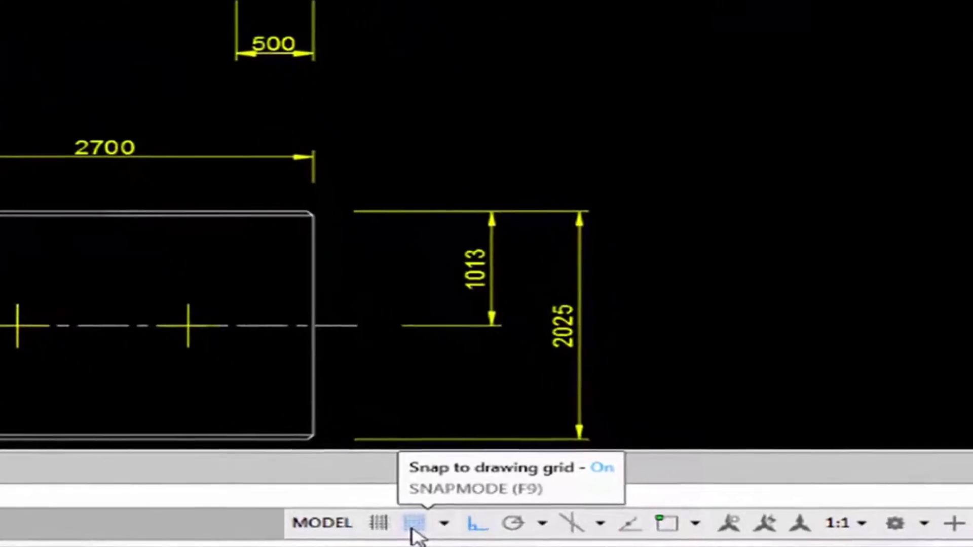
Switch off Snap Mode and Ortho Mode on the status bar.
left_click(390, 522)
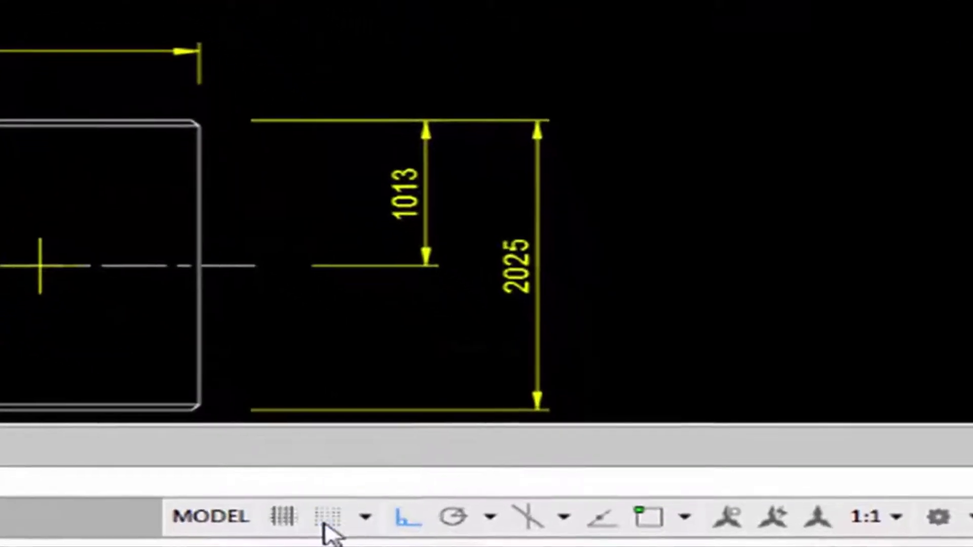
left_click(389, 519)
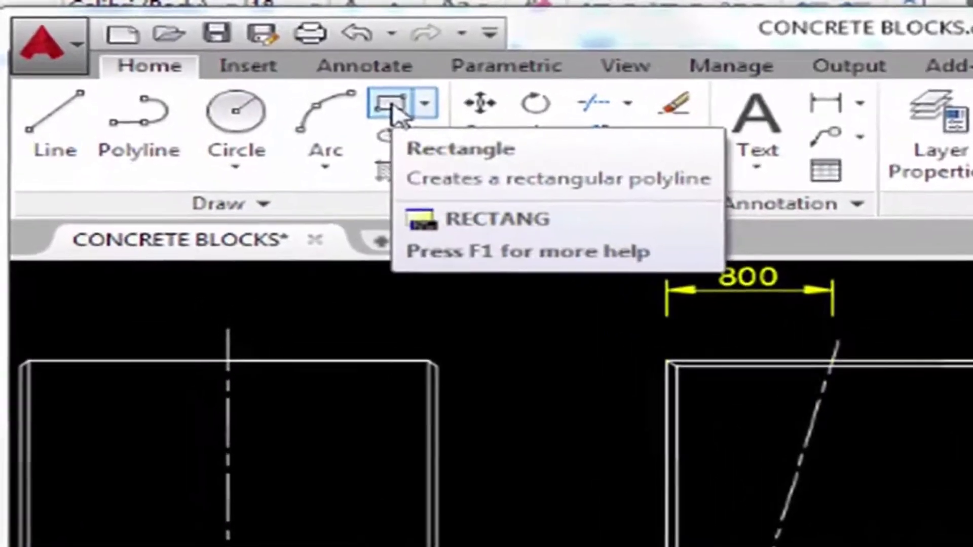
Draw a 2700 × 1350 rectangle with its first corner right of the 1350 dimension.
left_click(363, 98)
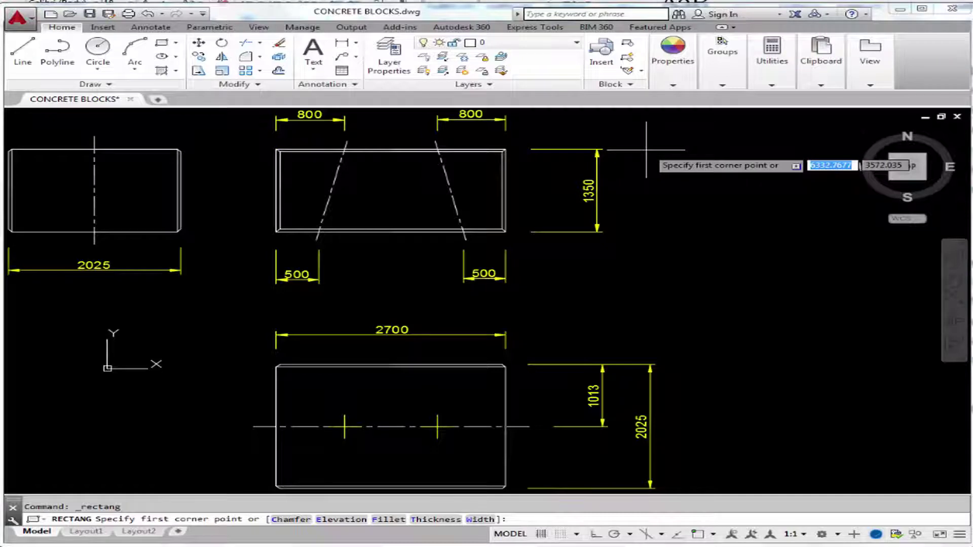
left_click(646, 150)
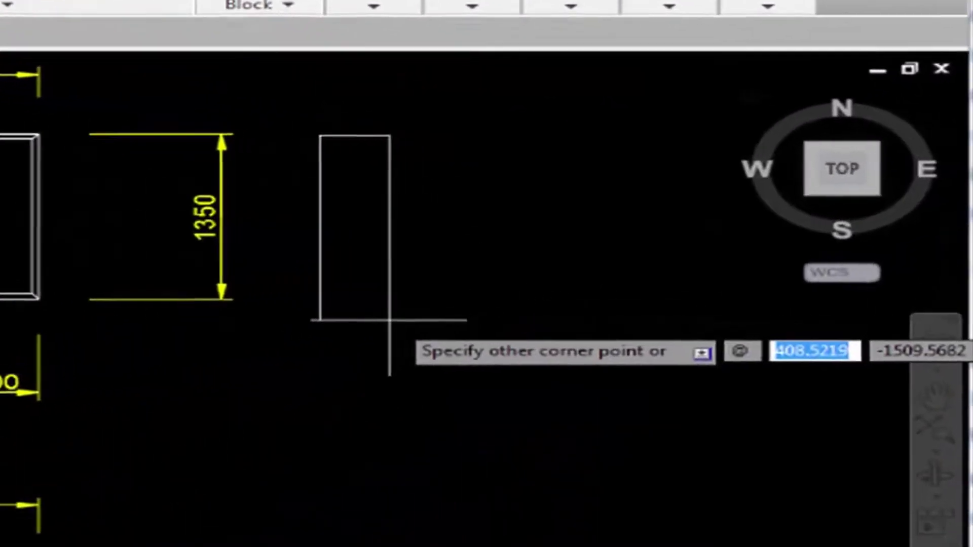
type("2700")
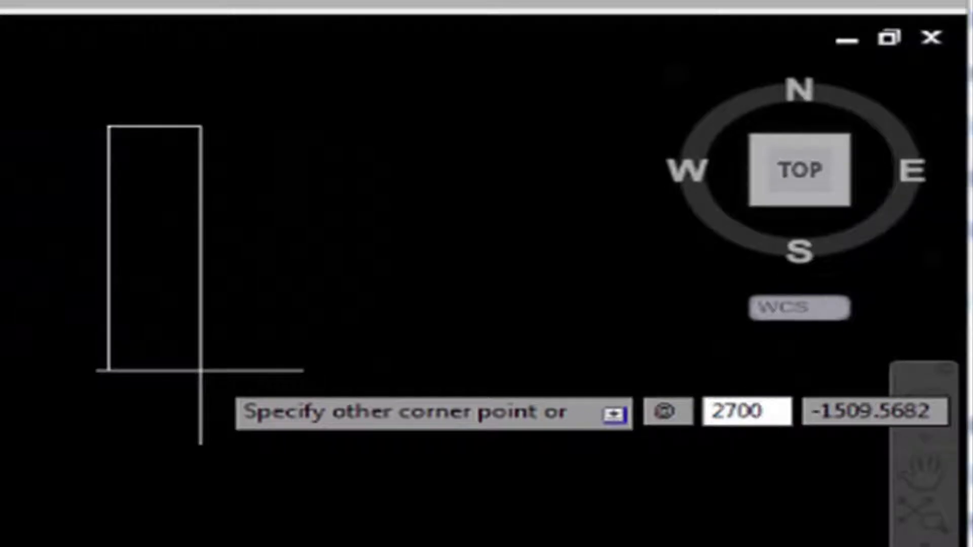
key("Tab")
type("-1350")
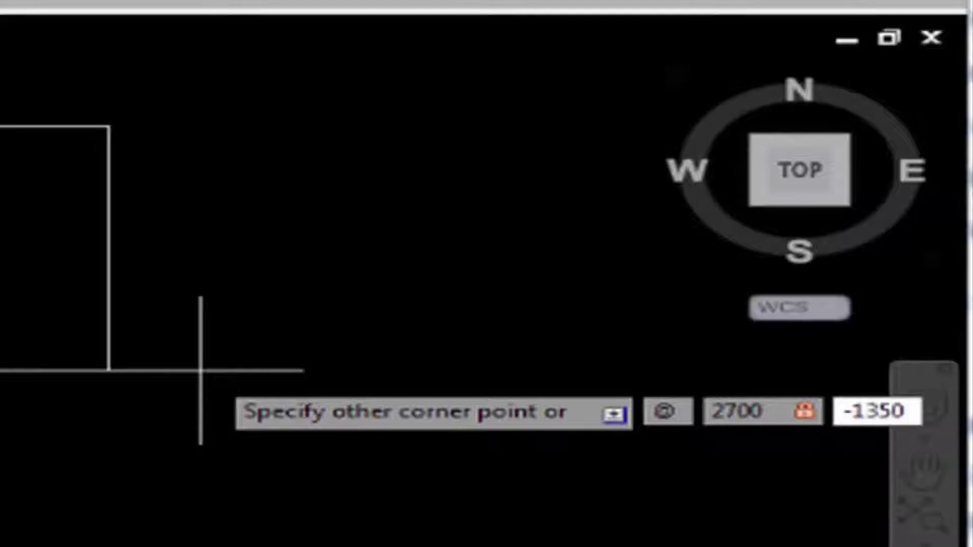
key("Return")
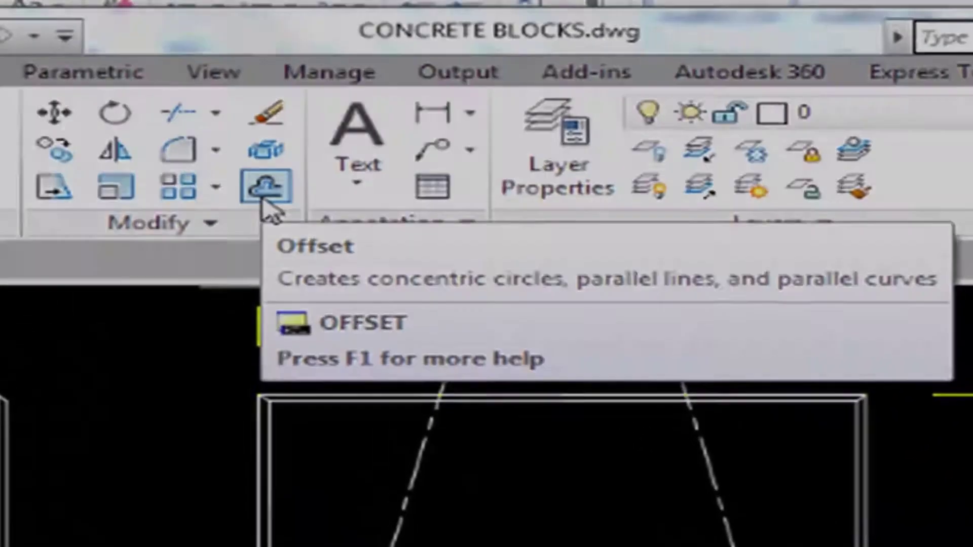
Offset the 2700 × 1350 rectangle 40 units inward to form its inner outline.
left_click(279, 73)
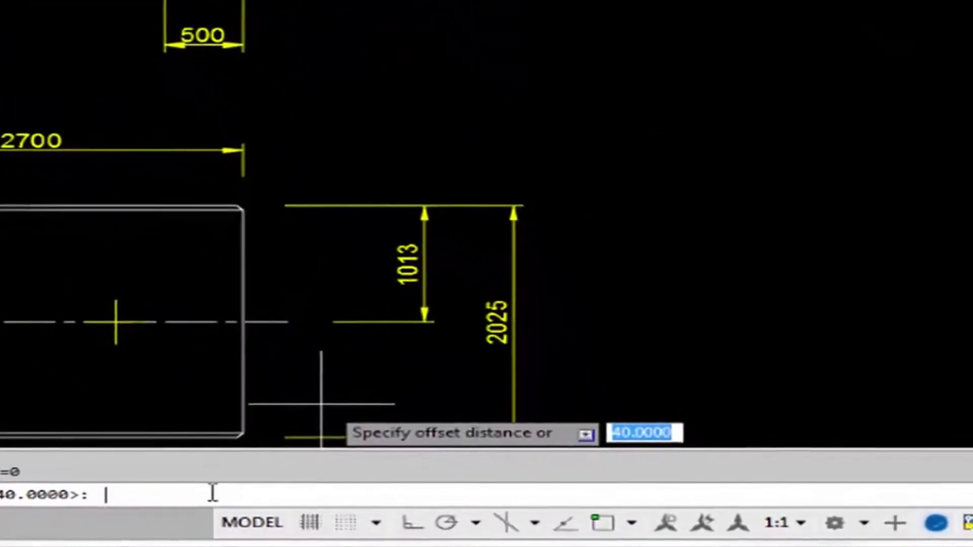
type("40")
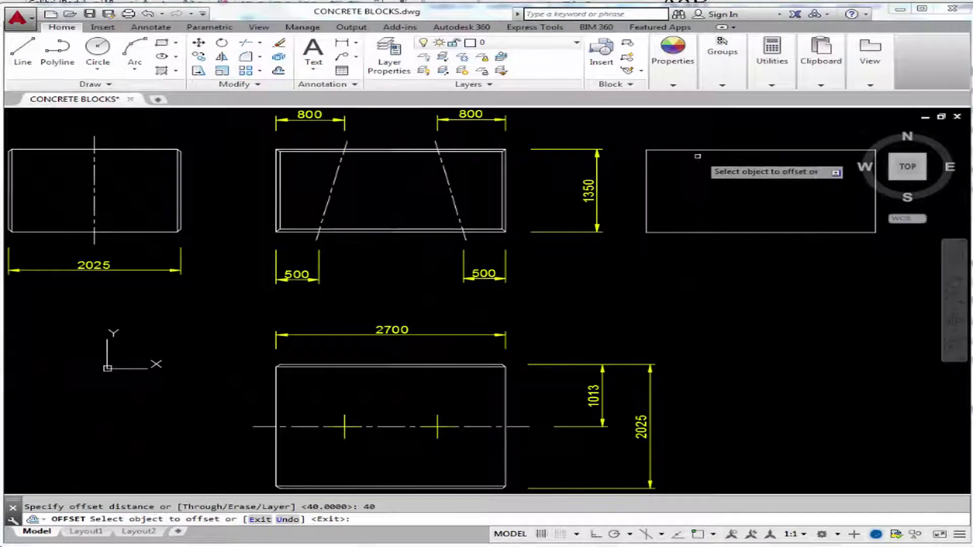
left_click(698, 149)
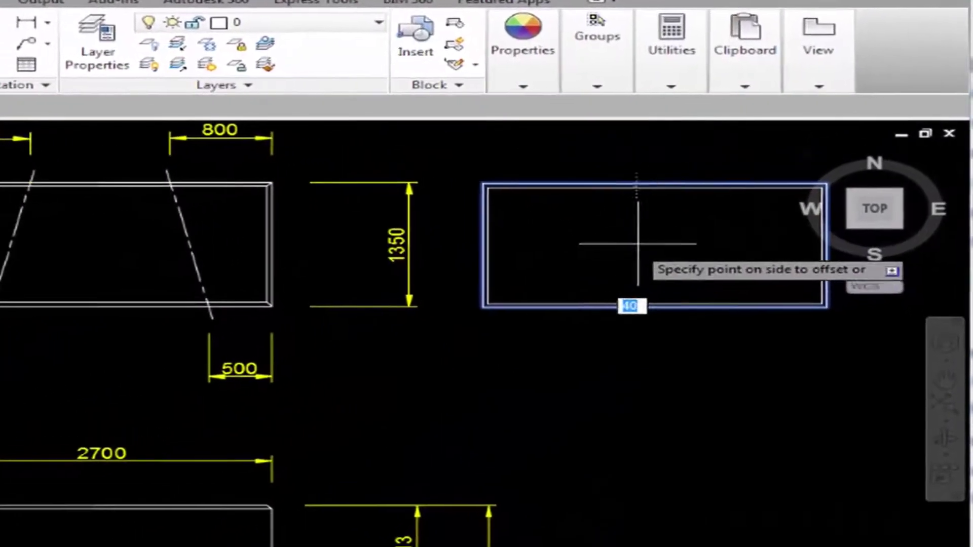
left_click(625, 253)
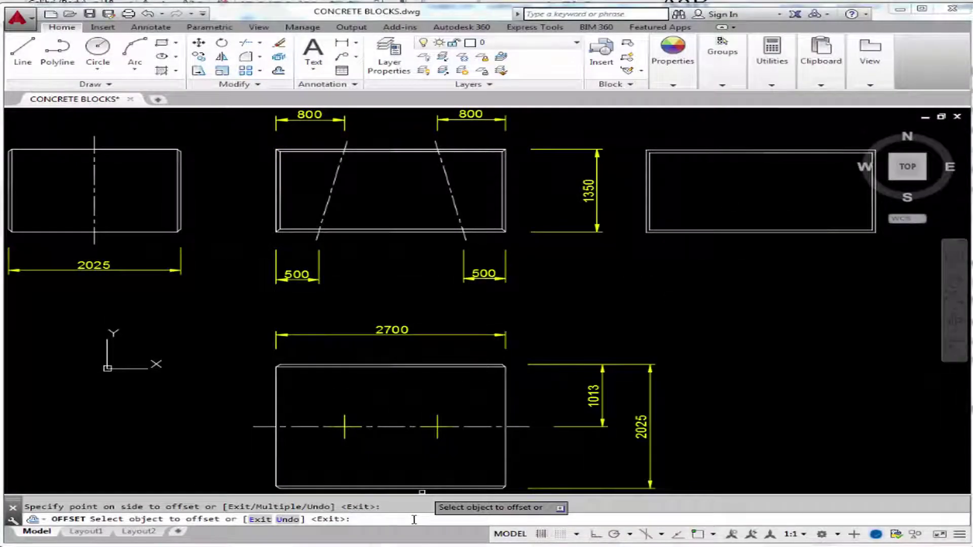
key("Escape")
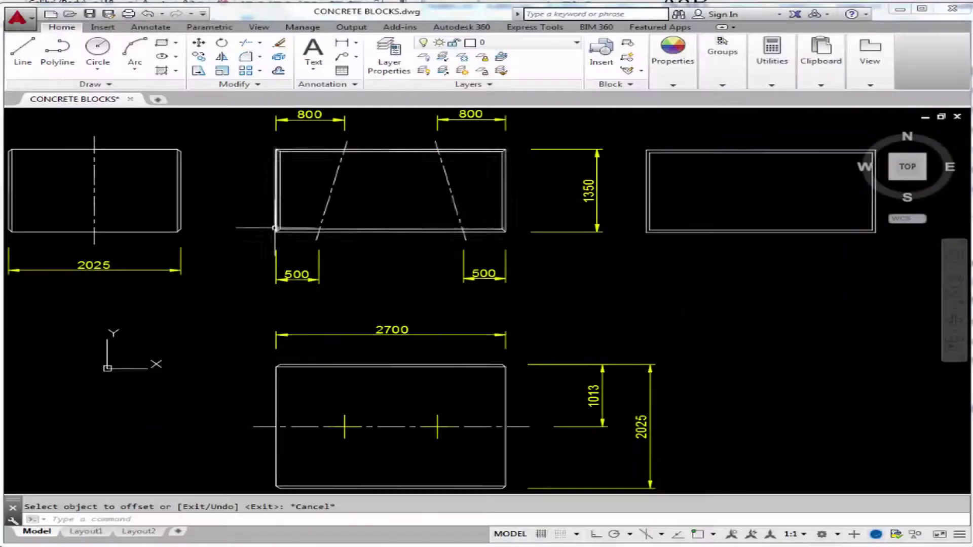
scroll(735, 267, "up", 2)
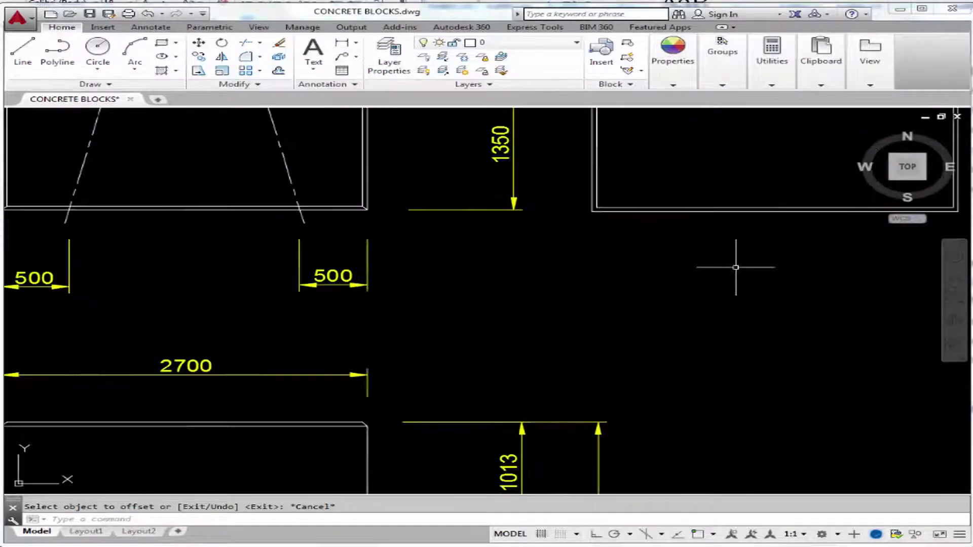
scroll(735, 267, "up", 4)
Zoom and pan to bring the 1350 dimension and the double-lined rectangle into view.
middle_click_drag(712, 229, 681, 395)
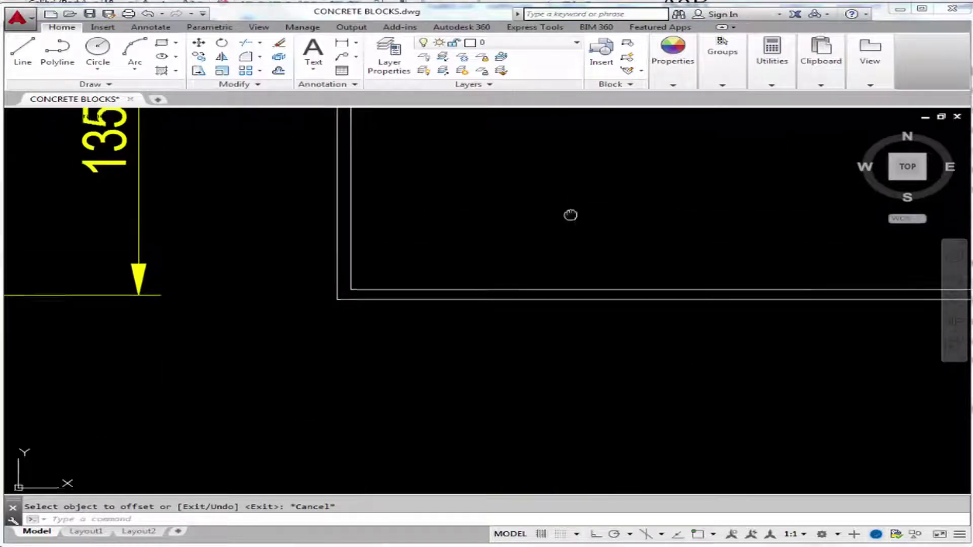
middle_click_drag(569, 225, 582, 337)
middle_click_drag(608, 266, 613, 315)
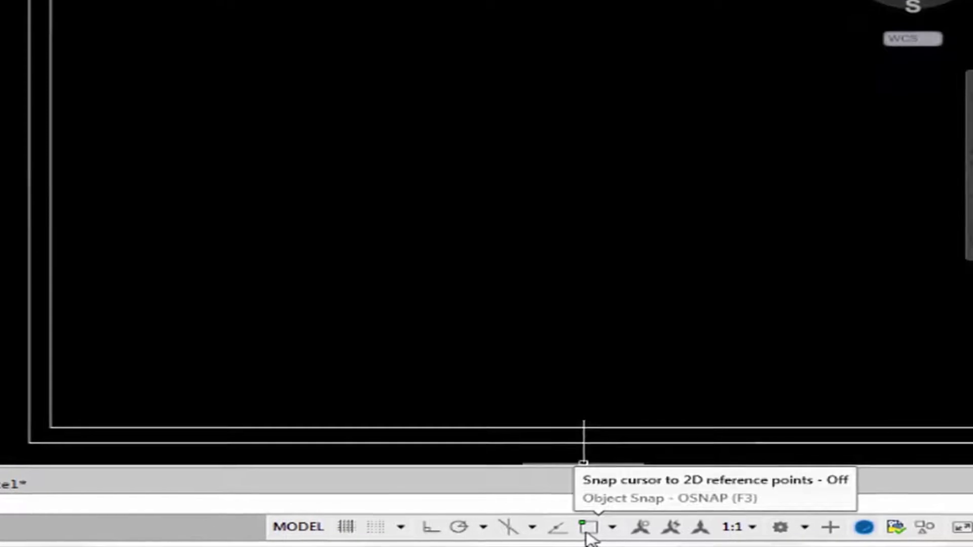
Turn on running object snaps for endpoint, midpoint and intersection in Object Snap Settings.
right_click(592, 537)
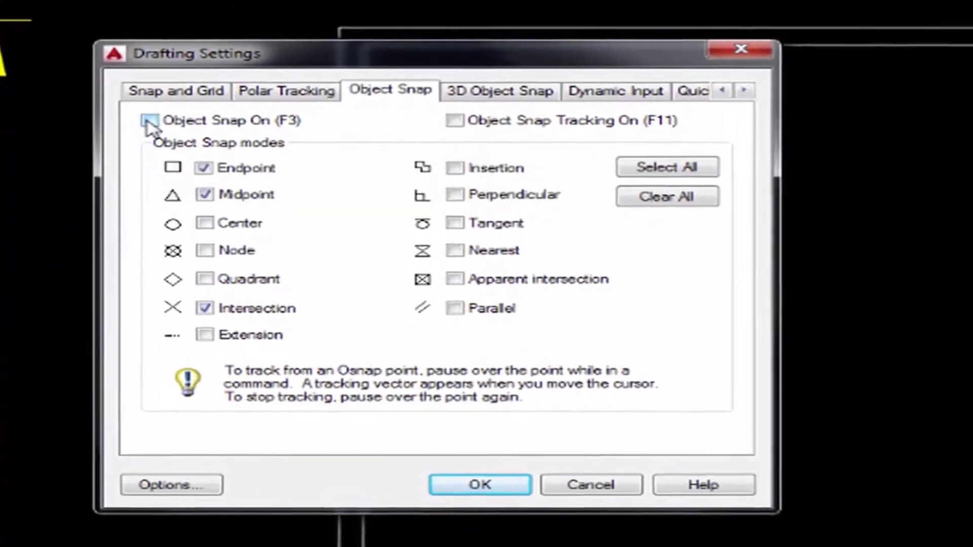
left_click(154, 125)
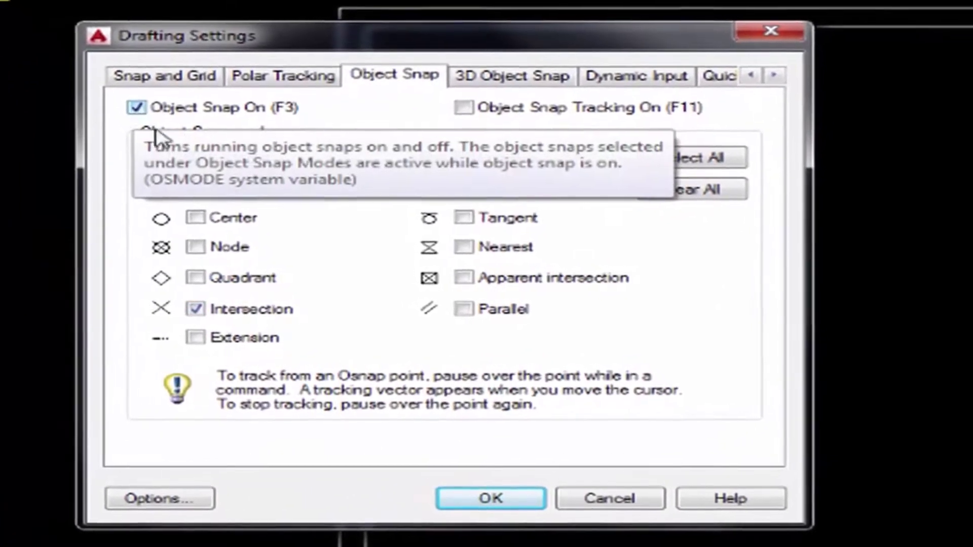
left_click(523, 498)
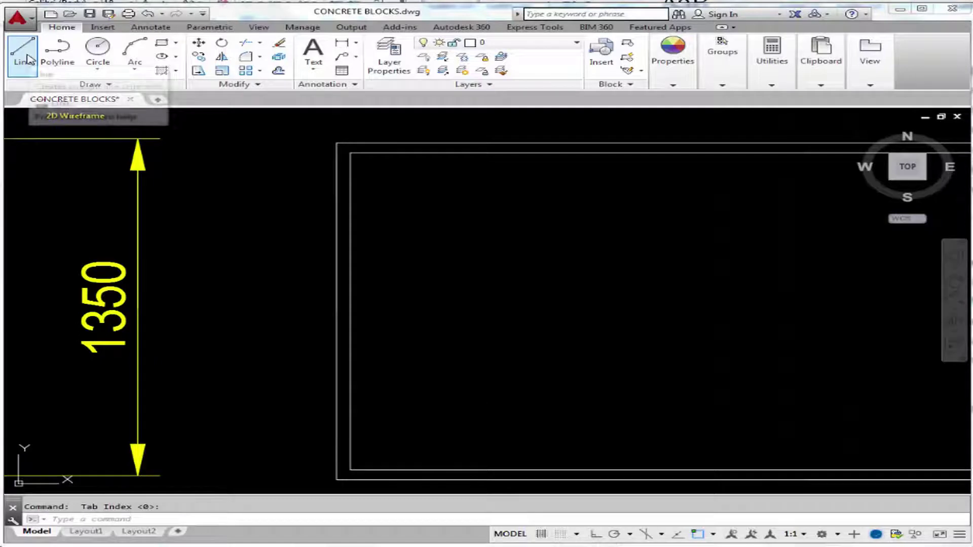
Draw two short lines linking the outer and inner top-left and bottom-left corners.
left_click(23, 52)
left_click(336, 145)
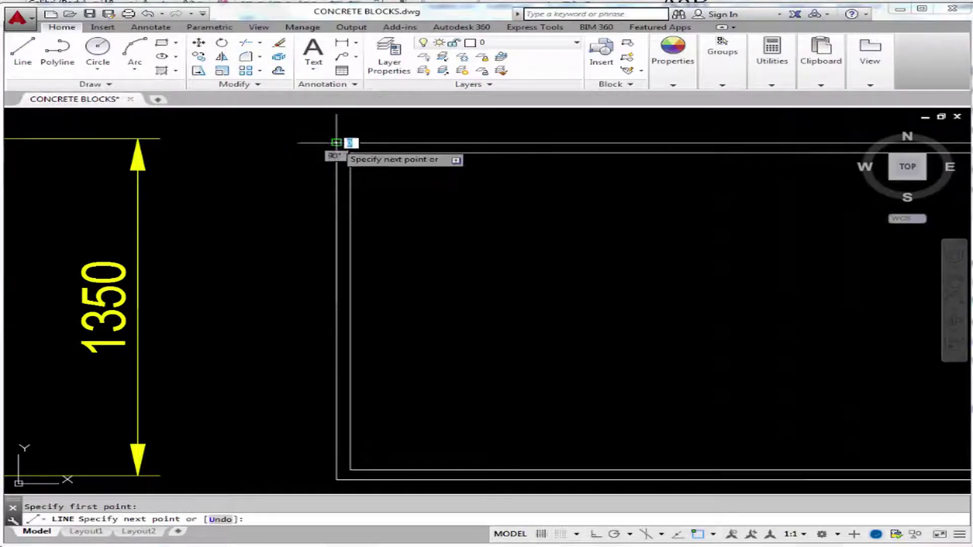
left_click(349, 153)
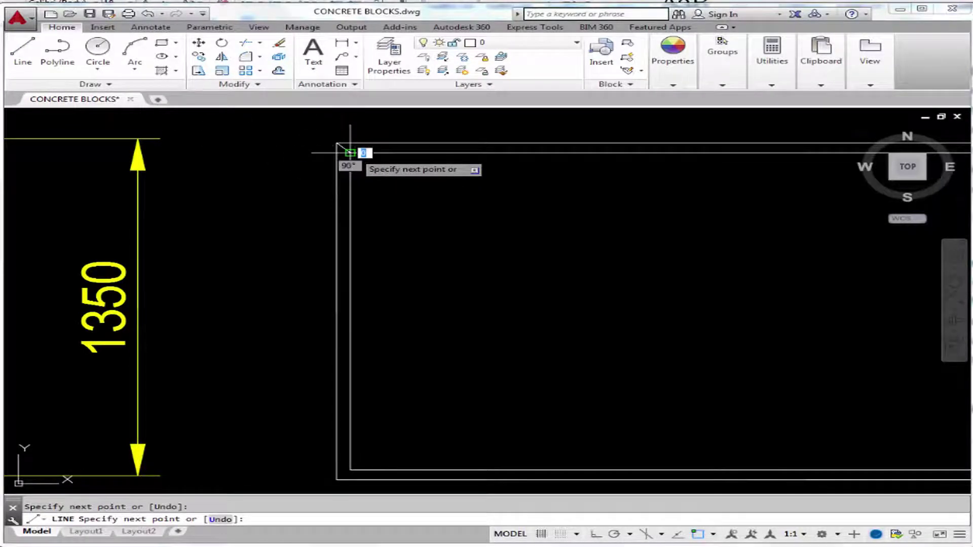
key("Escape")
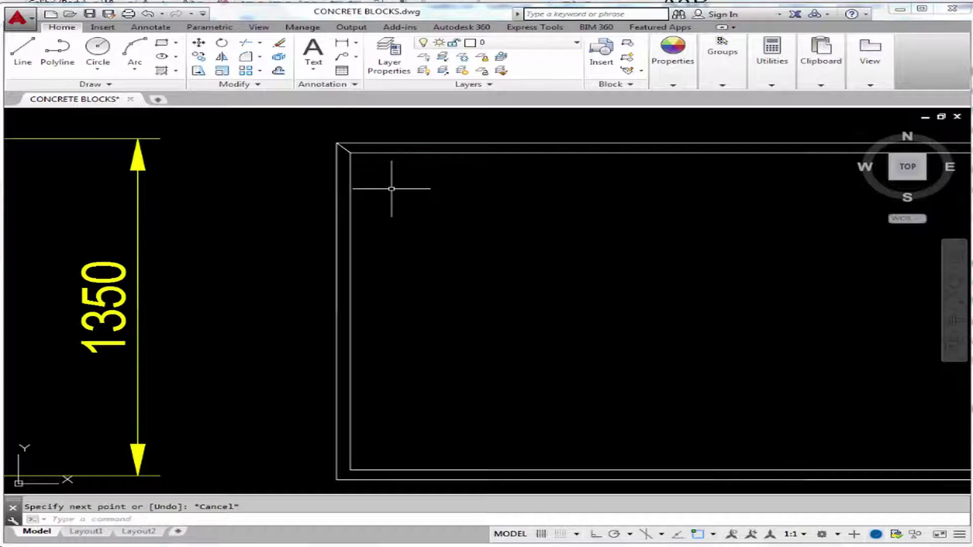
key("Return")
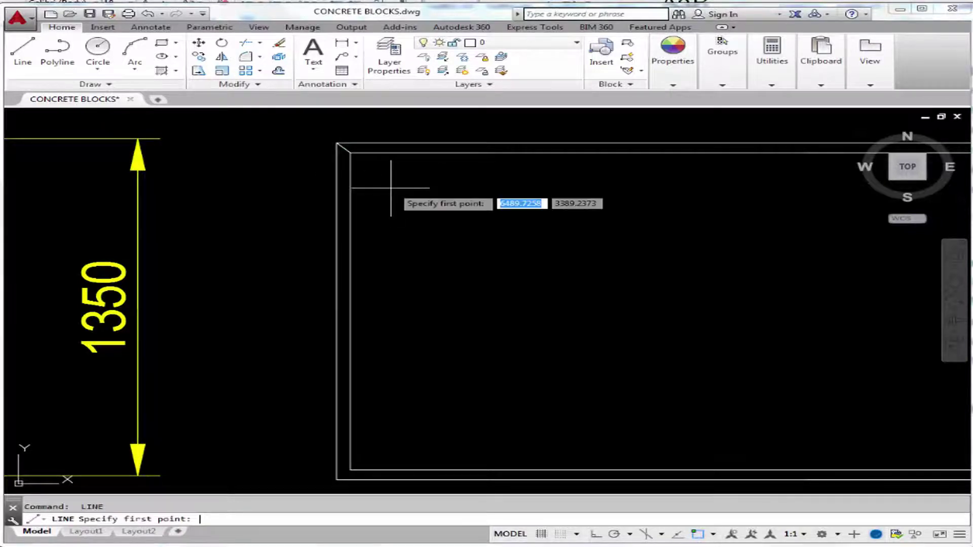
left_click(350, 470)
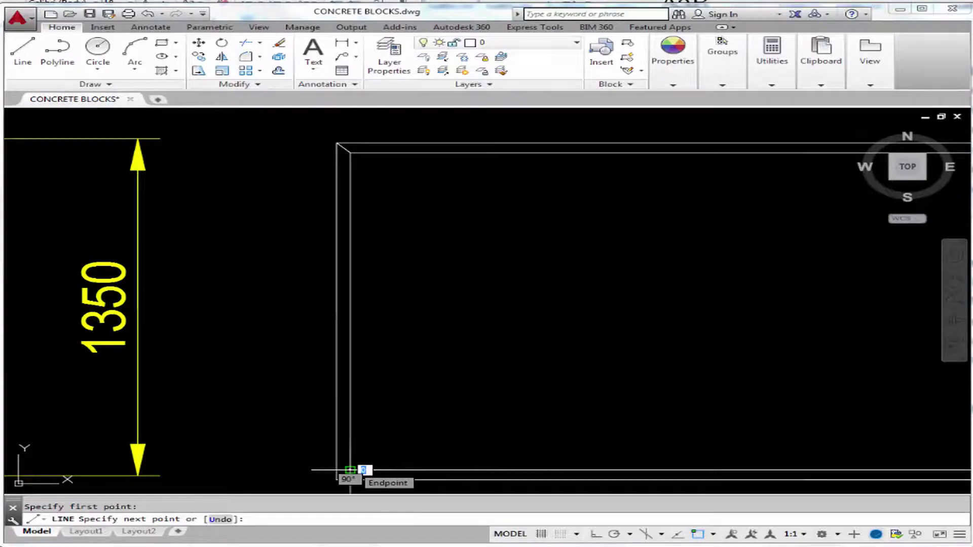
left_click(349, 470)
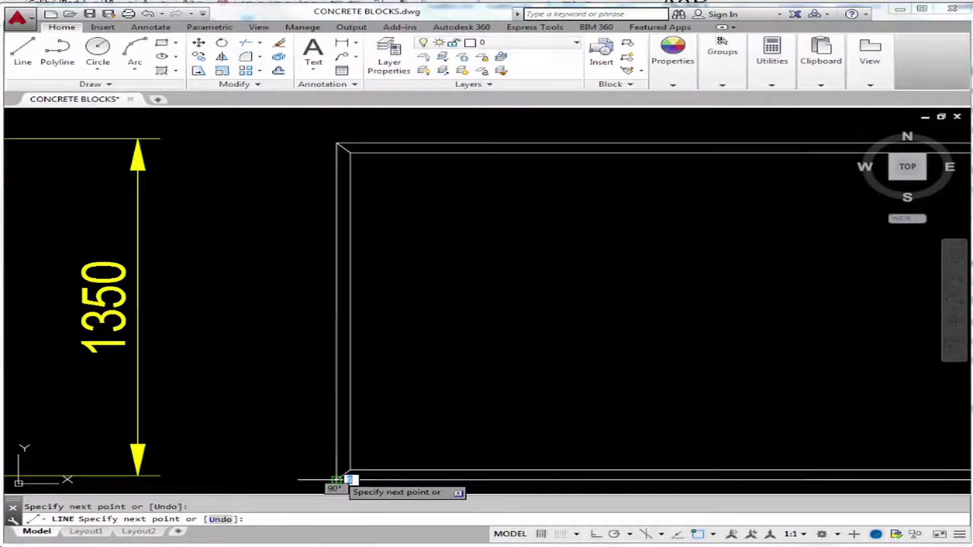
key("Return")
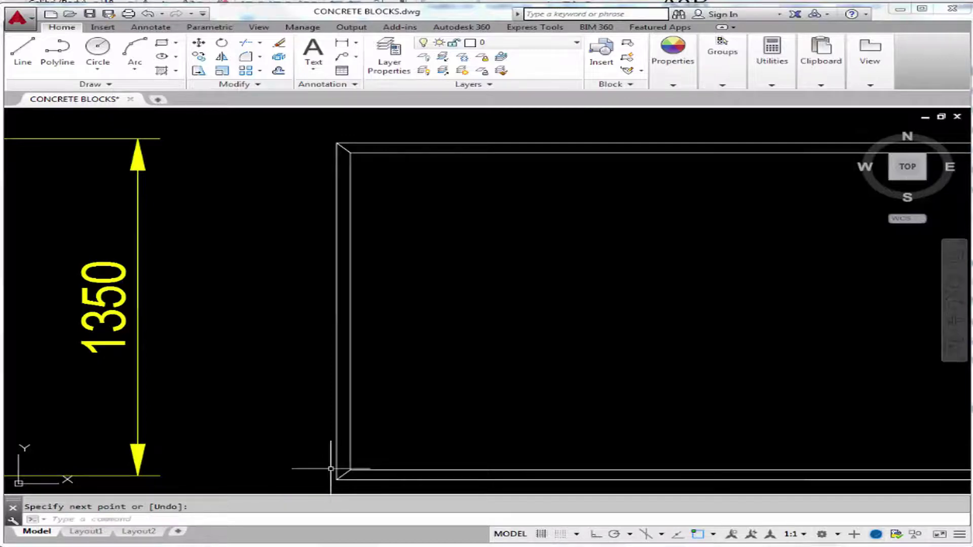
scroll(387, 351, "down", 1)
scroll(468, 332, "down", 1)
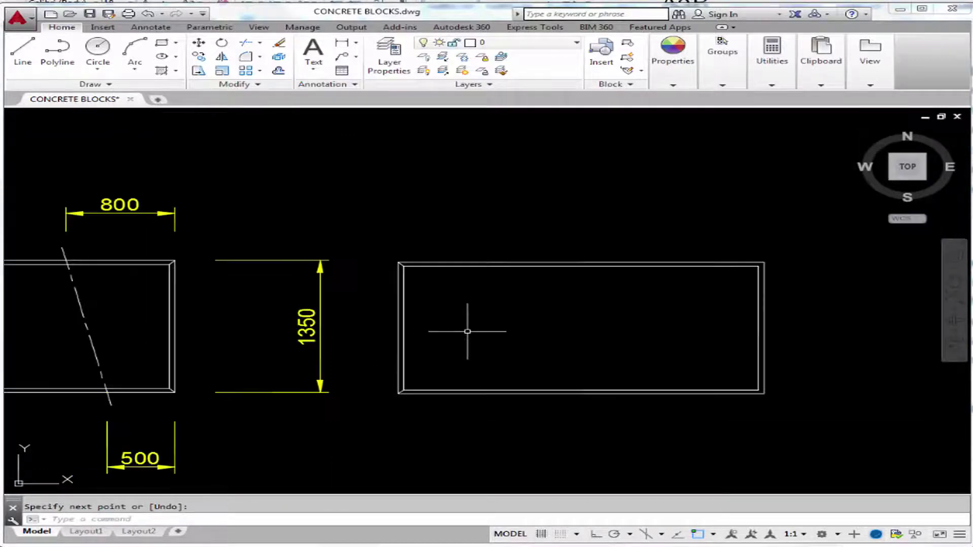
scroll(573, 310, "down", 1)
middle_click_drag(618, 304, 783, 282)
scroll(783, 282, "up", 1)
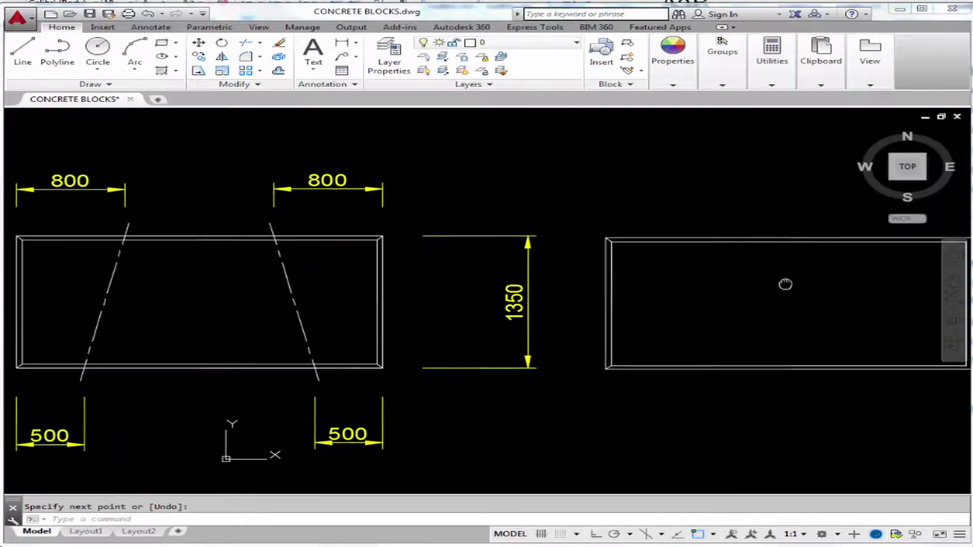